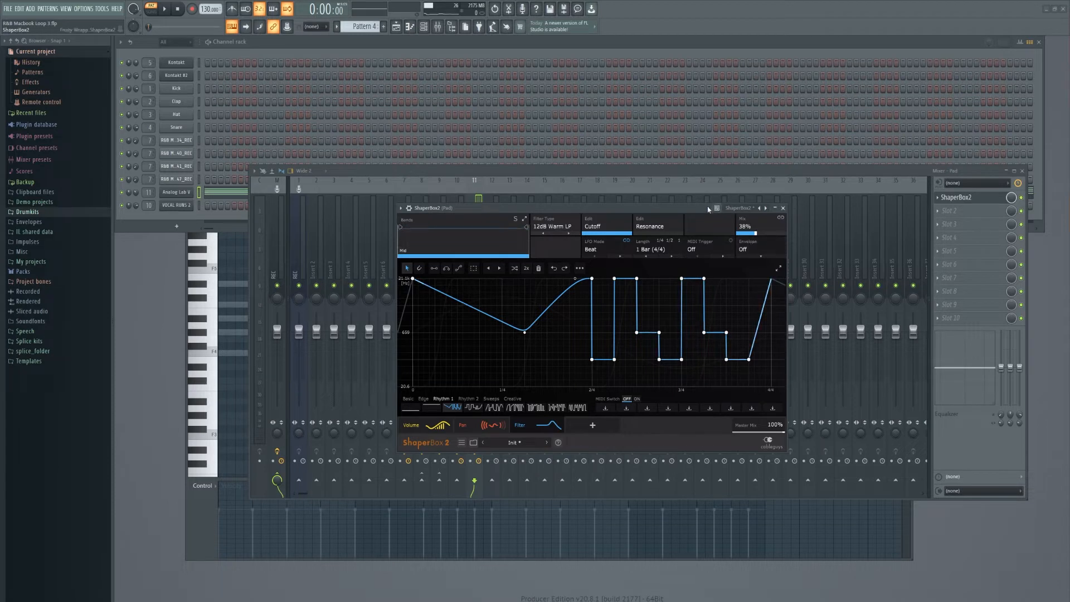
Play the pad pattern, raise the ShaperBox filter mix to 69%, and switch the filter type to 24dB Warm HP
{"action": "key", "text": "space"}
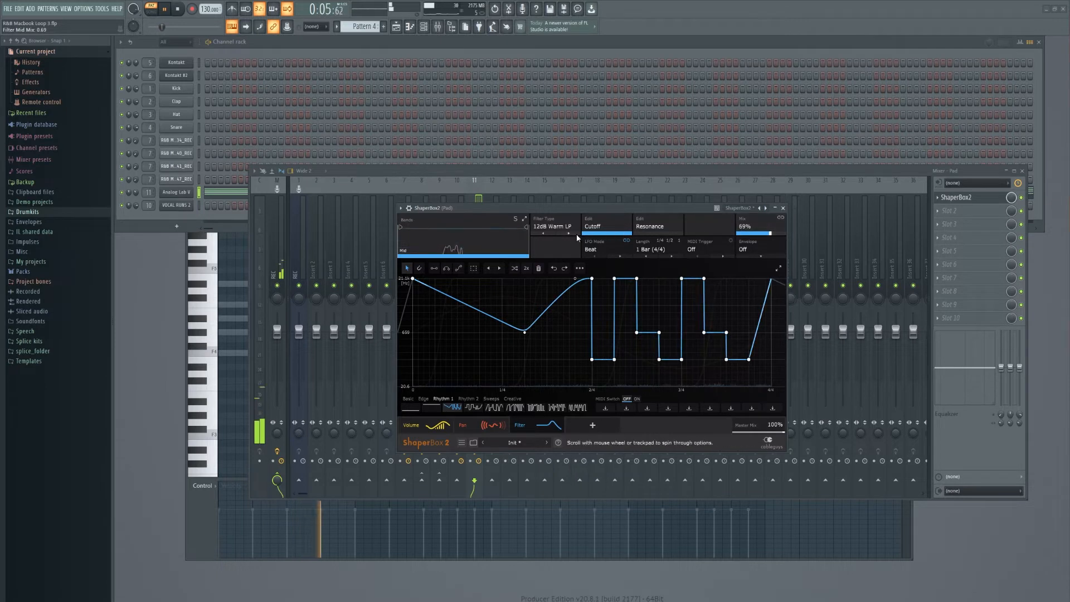
{"action": "scroll", "coordinate": [570, 236], "scroll_direction": "down", "scroll_amount": 2}
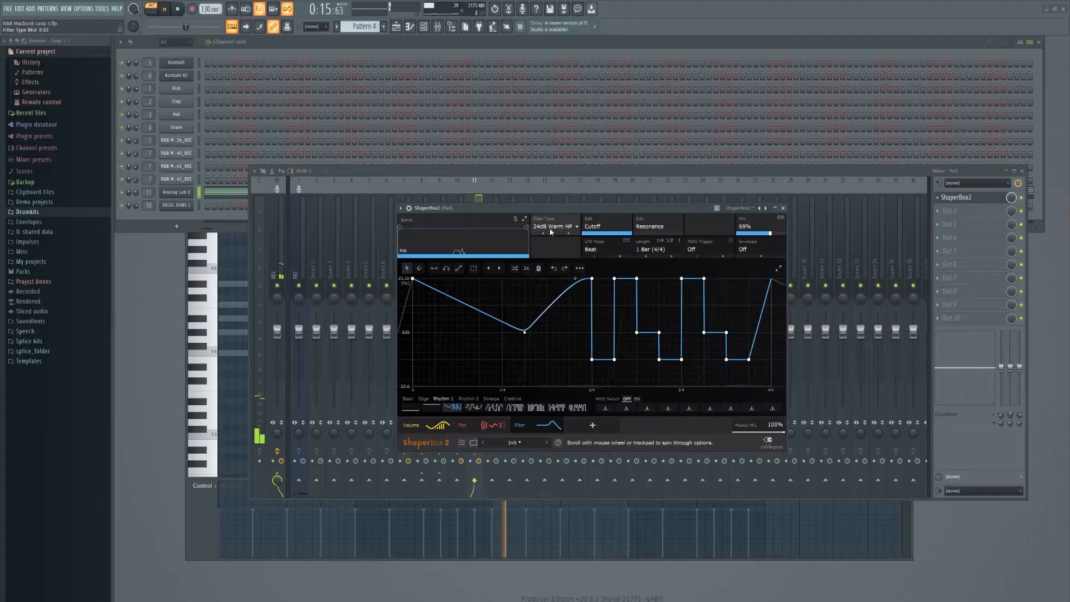
{"action": "left_click", "coordinate": [545, 231]}
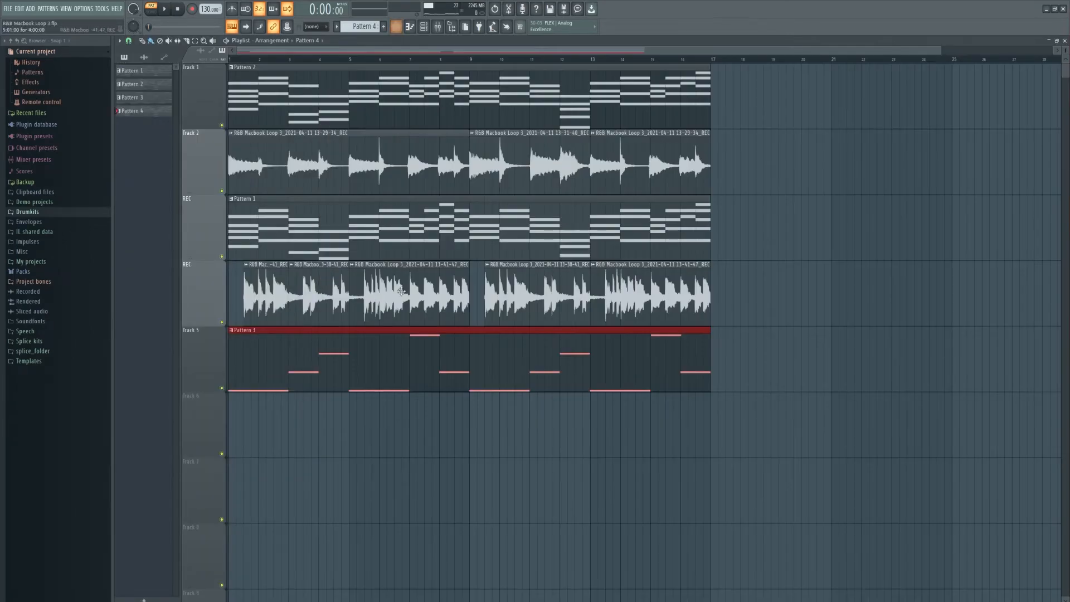
Place Pattern 4 at bar 1 of Track 6 and collapse the percussion and glitch loops folder in the browser
{"action": "left_click", "coordinate": [415, 424]}
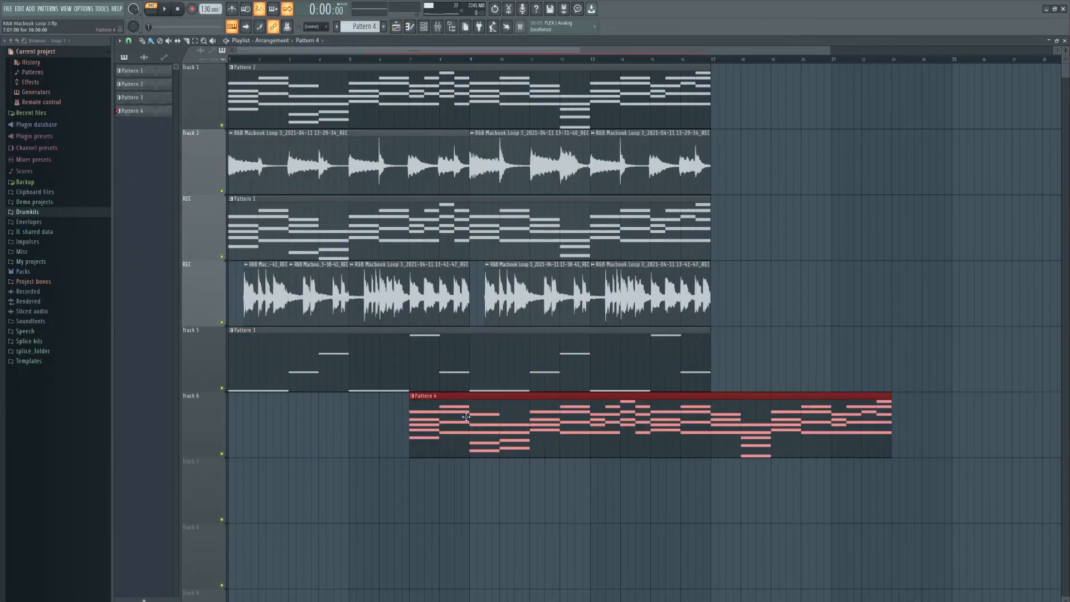
{"action": "left_click_drag", "start_coordinate": [415, 423], "coordinate": [232, 424]}
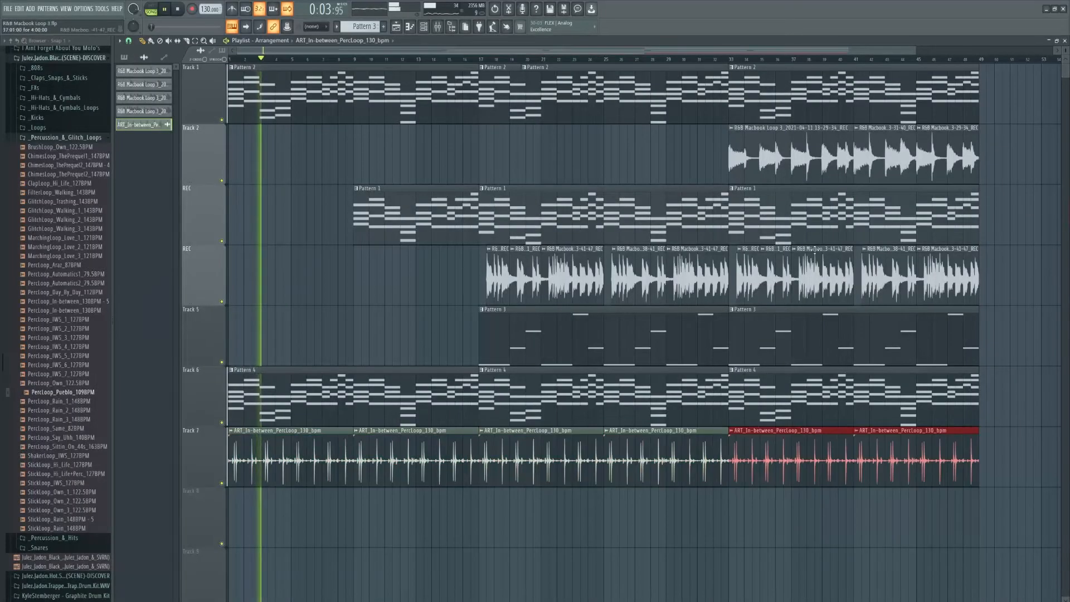
{"action": "left_click", "coordinate": [98, 139]}
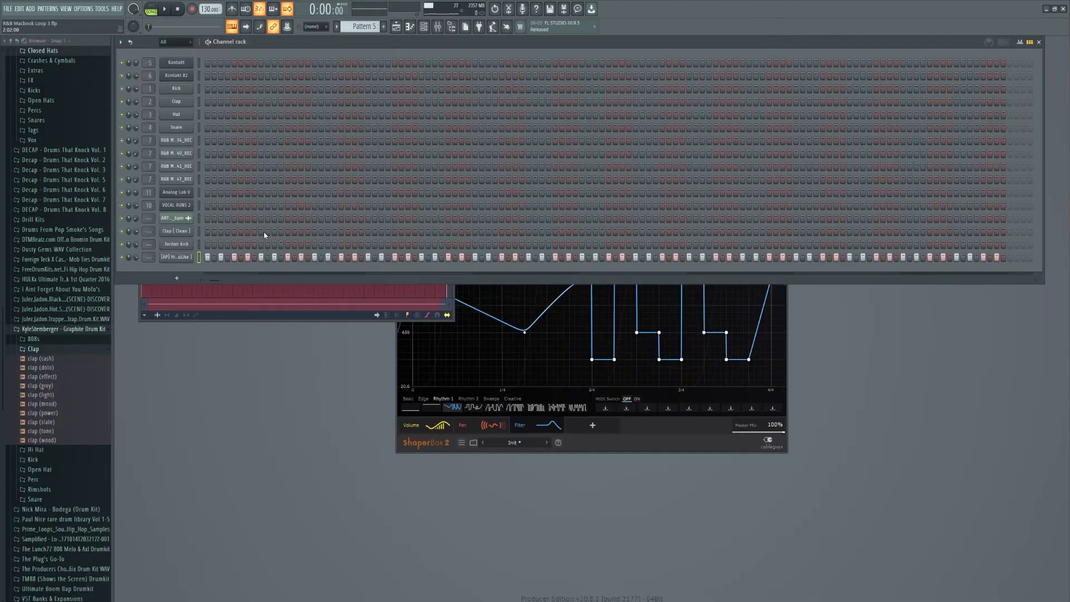
Program Clap [Clean] hits on the third beat of every bar and remove the Jordan kick hit at the start of bar 2
{"action": "left_click", "coordinate": [262, 232]}
{"action": "key", "text": "space"}
{"action": "left_click_drag", "start_coordinate": [211, 283], "coordinate": [205, 282]}
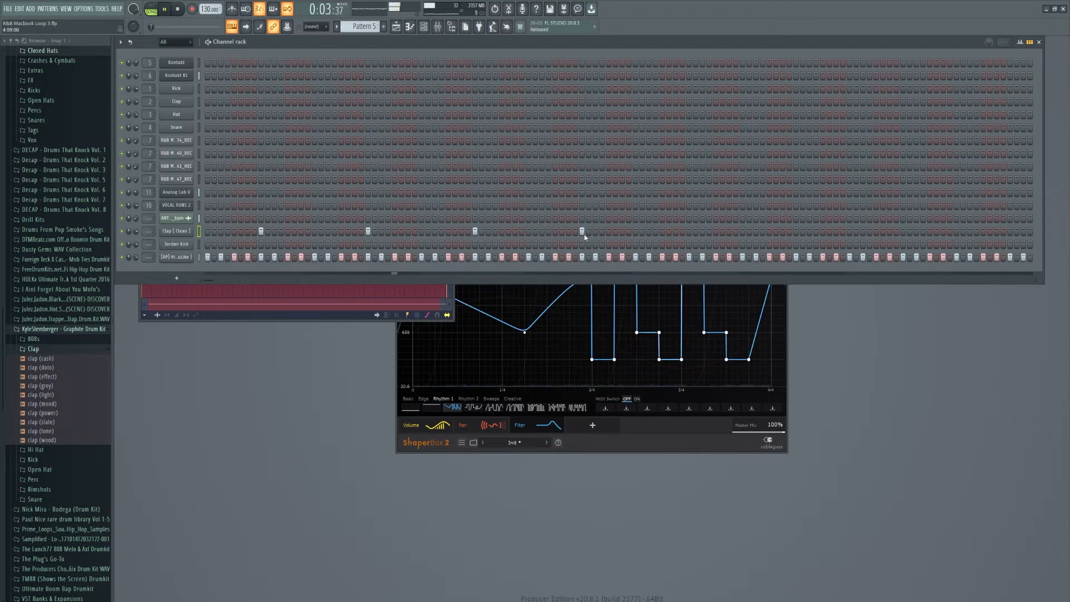
{"action": "left_click", "coordinate": [796, 231]}
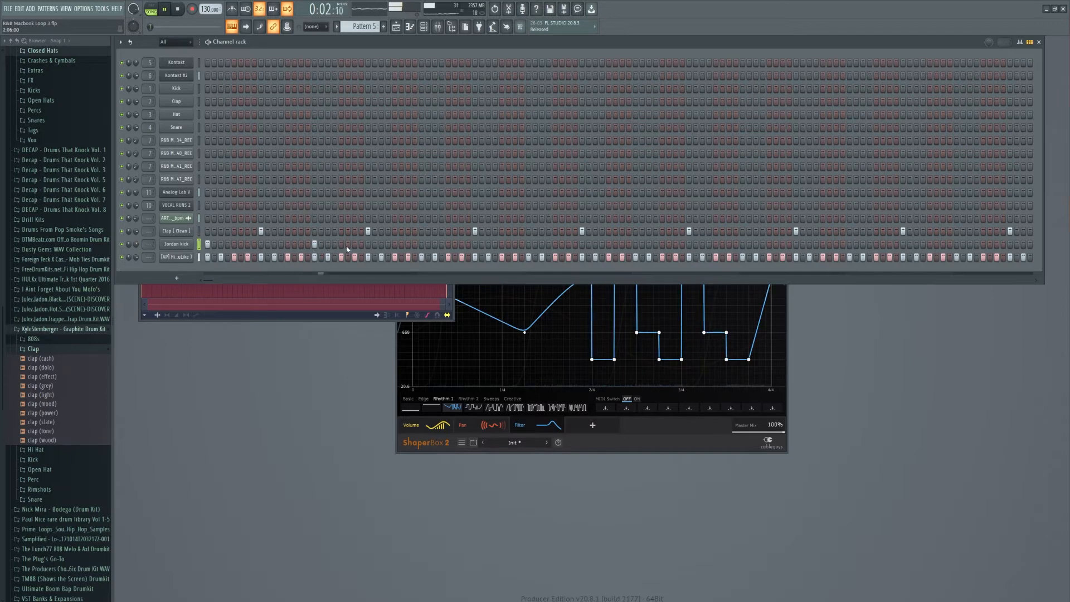
{"action": "right_click", "coordinate": [315, 244]}
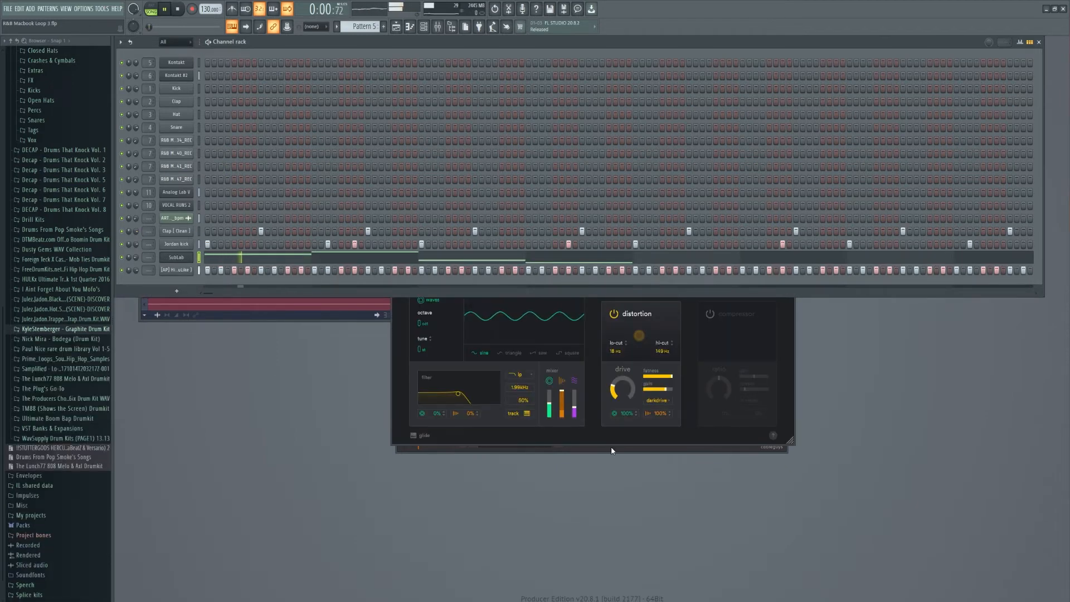
Lower the SubLab channel's volume slightly and repeat its four-bar bass line through bar 8 in the piano roll
{"action": "left_click", "coordinate": [591, 440]}
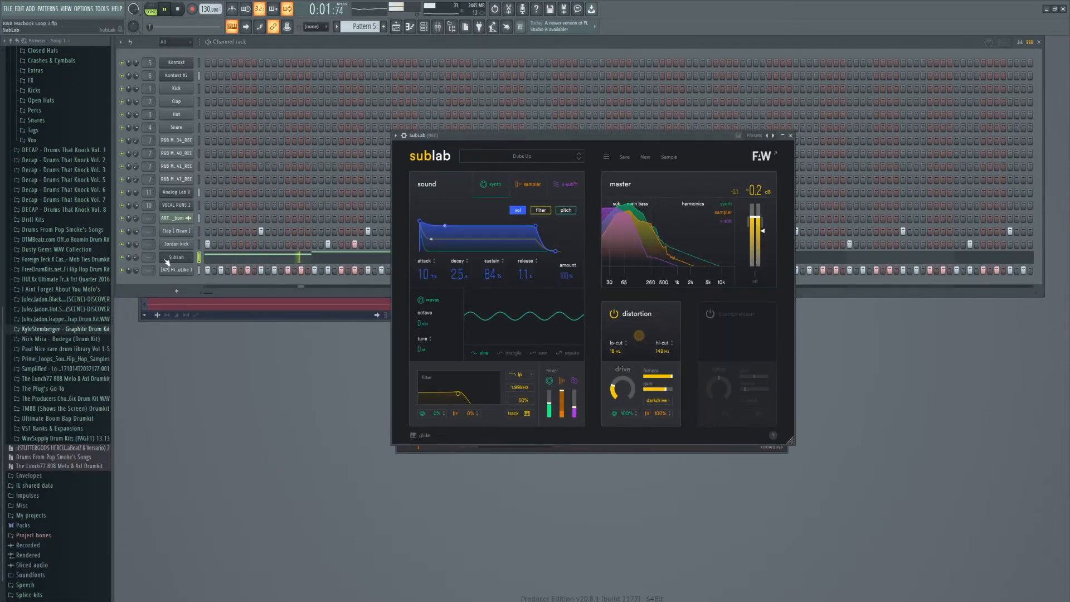
{"action": "left_click_drag", "start_coordinate": [135, 257], "coordinate": [135, 262]}
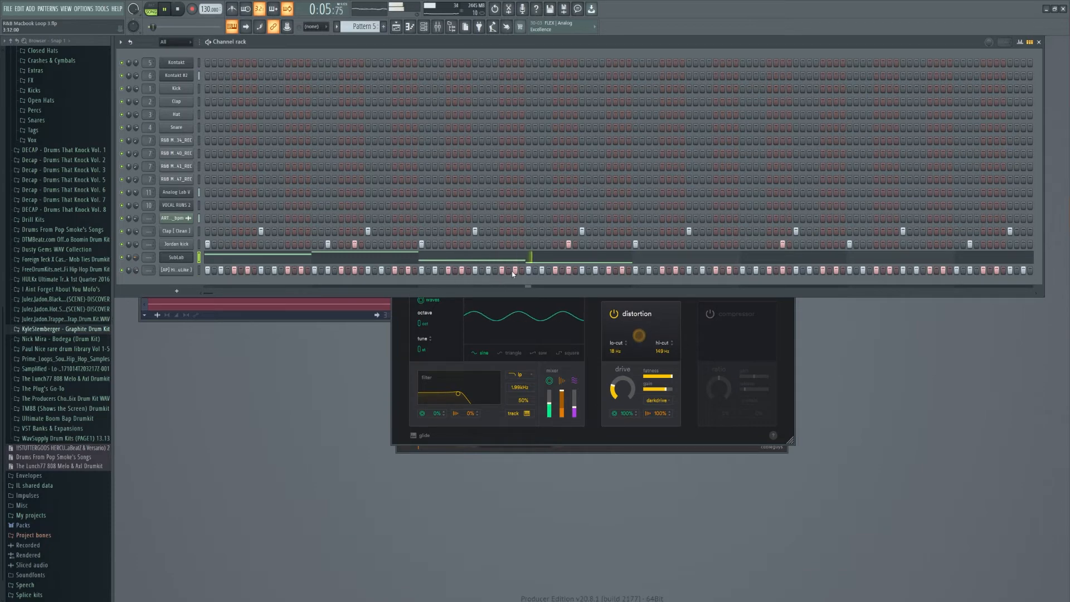
{"action": "double_click", "coordinate": [551, 256]}
{"action": "right_click", "coordinate": [566, 257]}
{"action": "scroll", "coordinate": [379, 368], "scroll_direction": "down", "scroll_amount": 2}
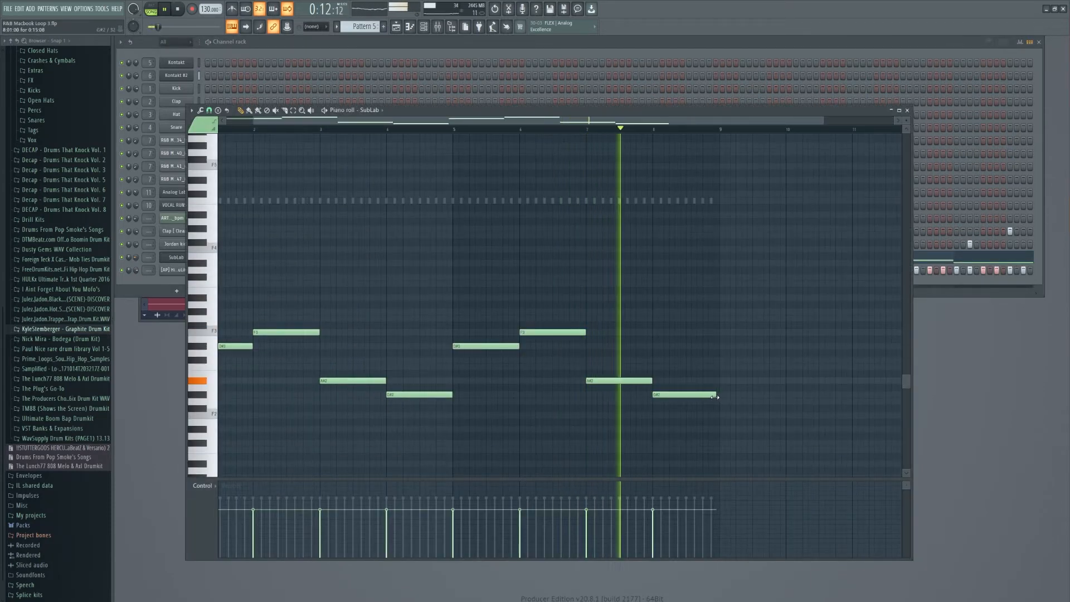
Shorten the last SubLab note to half a bar, fill the rest of bar 8 with a note three semitones lower, and play back the ending
{"action": "left_click_drag", "start_coordinate": [715, 397], "coordinate": [690, 397]}
{"action": "left_click", "coordinate": [703, 401]}
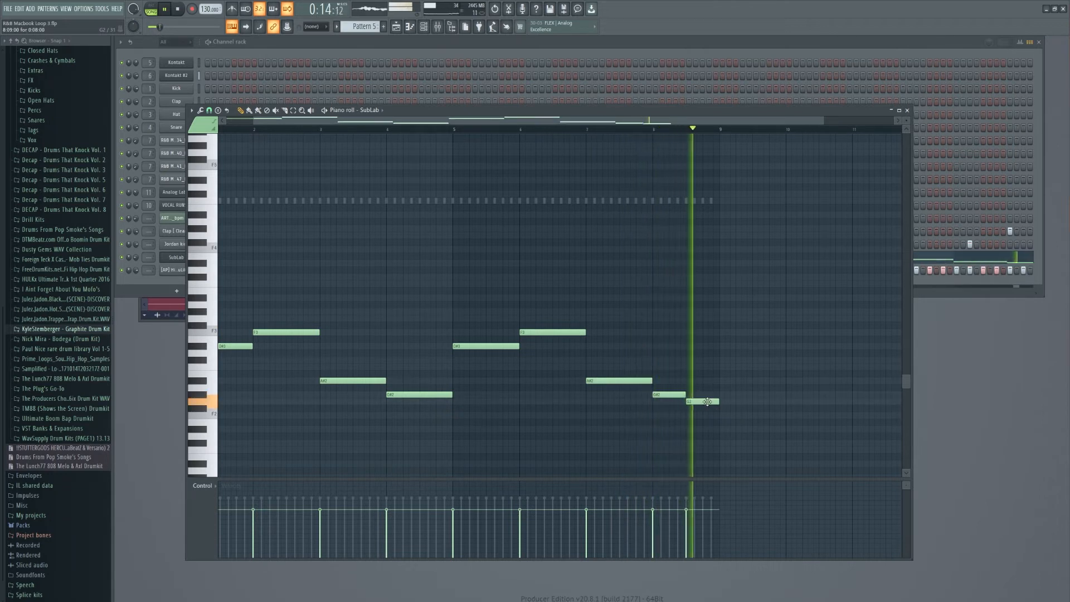
{"action": "key", "text": "space"}
{"action": "left_click_drag", "start_coordinate": [708, 404], "coordinate": [708, 417]}
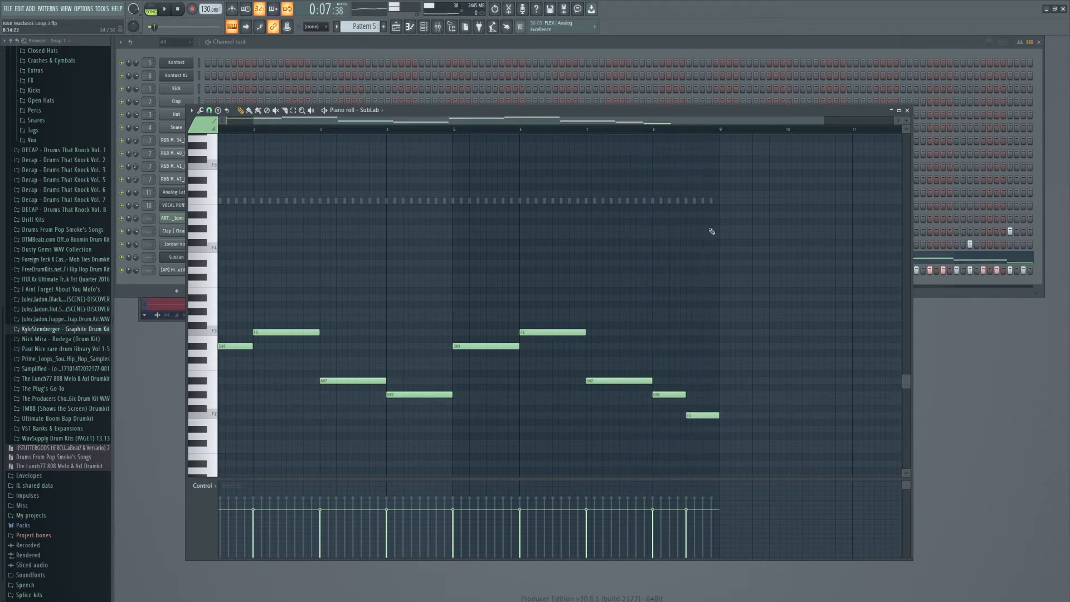
{"action": "key", "text": "space"}
{"action": "left_click", "coordinate": [691, 130]}
{"action": "scroll", "coordinate": [691, 131], "scroll_direction": "down", "scroll_amount": 1}
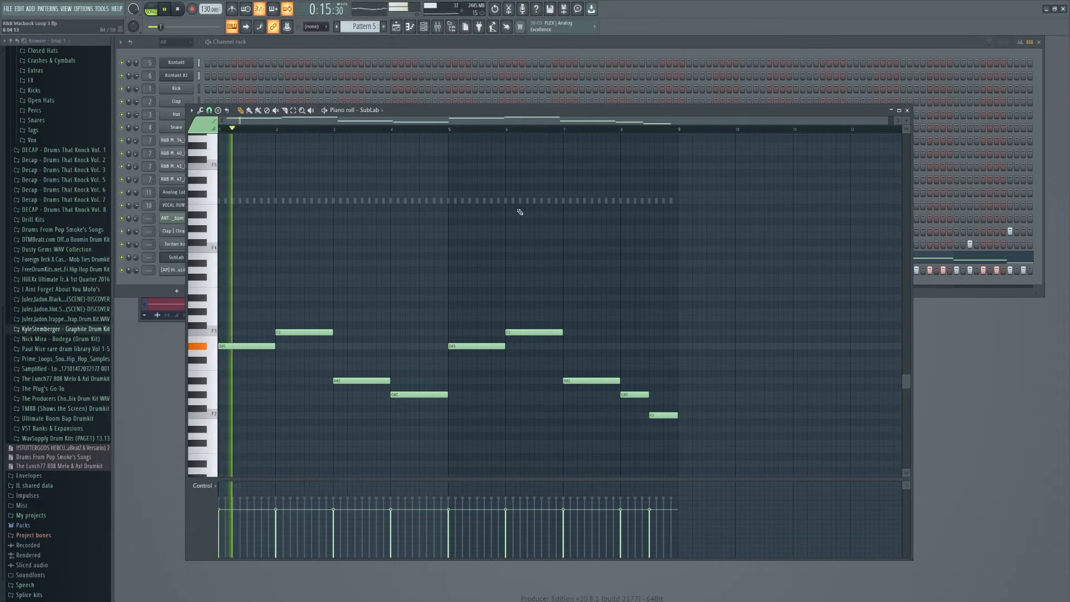
{"action": "scroll", "coordinate": [510, 214], "scroll_direction": "down", "scroll_amount": 1}
{"action": "key", "text": "space"}
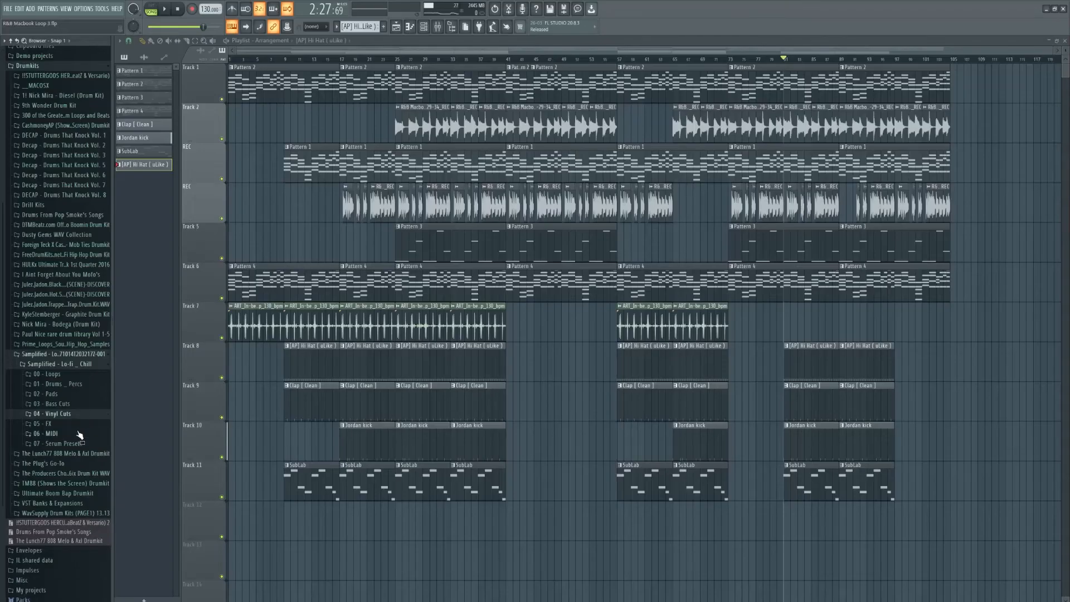
Add a 90 BPM vinyl noise loop from the Samplified Lo-fi Chill kit's Vinyl Noise Loops folder to an empty playlist track
{"action": "left_click", "coordinate": [69, 425]}
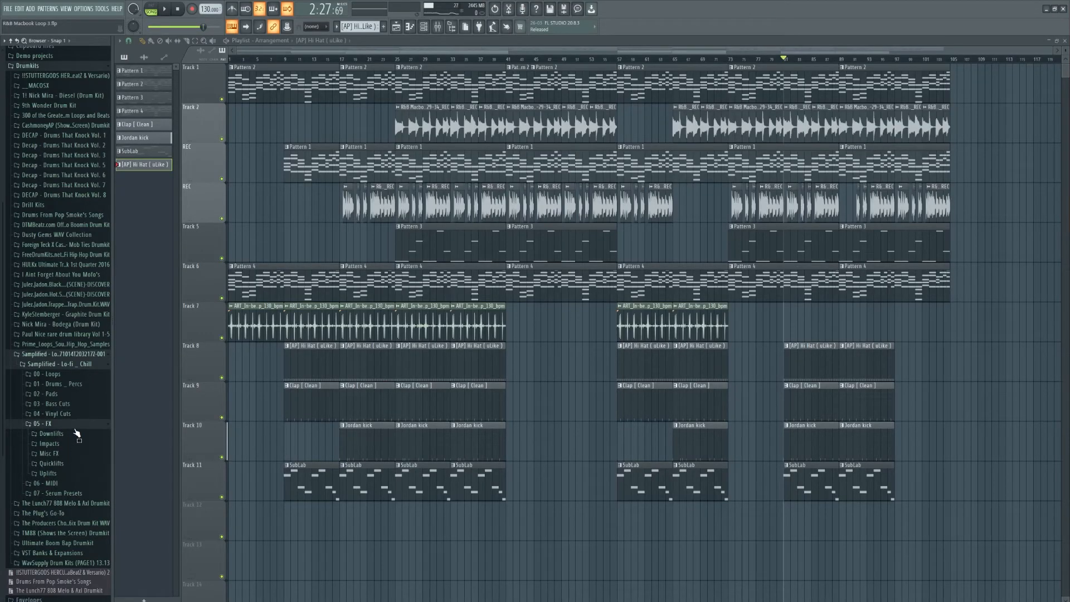
{"action": "left_click", "coordinate": [78, 376]}
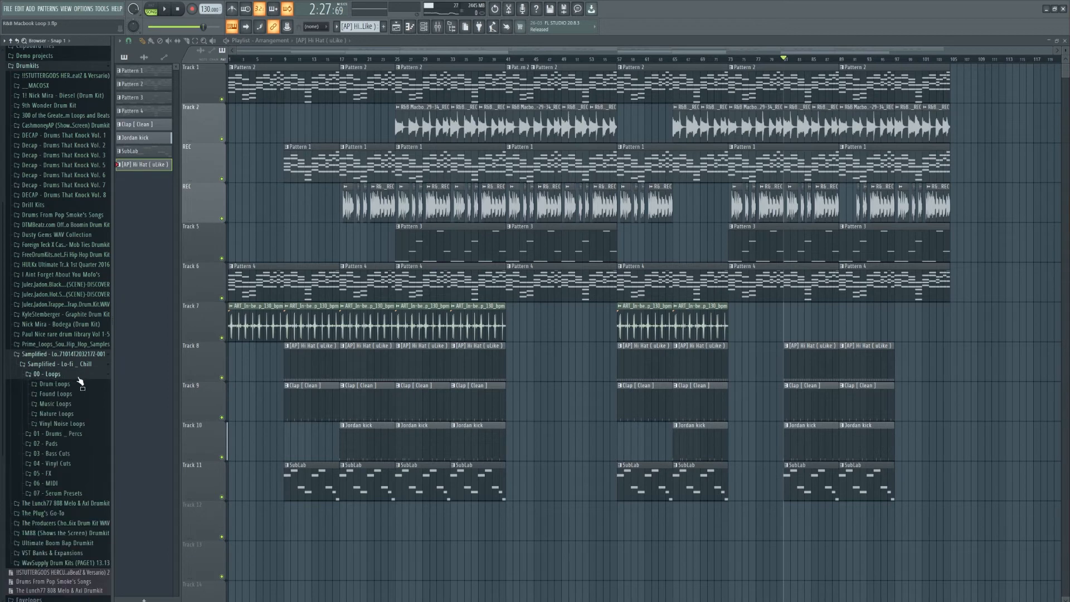
{"action": "left_click", "coordinate": [80, 426]}
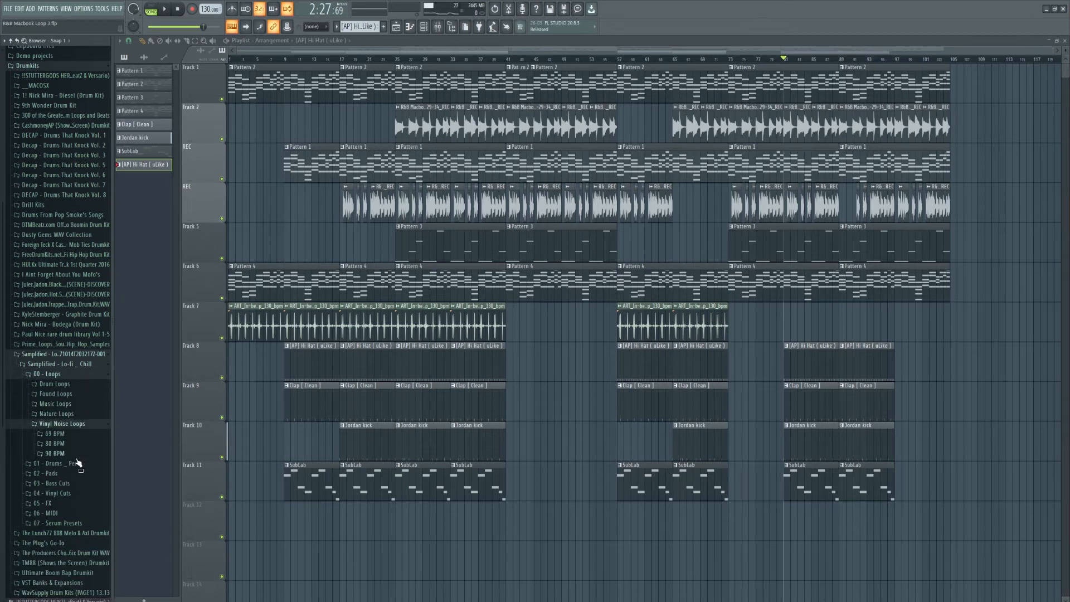
{"action": "left_click", "coordinate": [82, 454]}
{"action": "left_click_drag", "start_coordinate": [90, 357], "coordinate": [370, 558]}
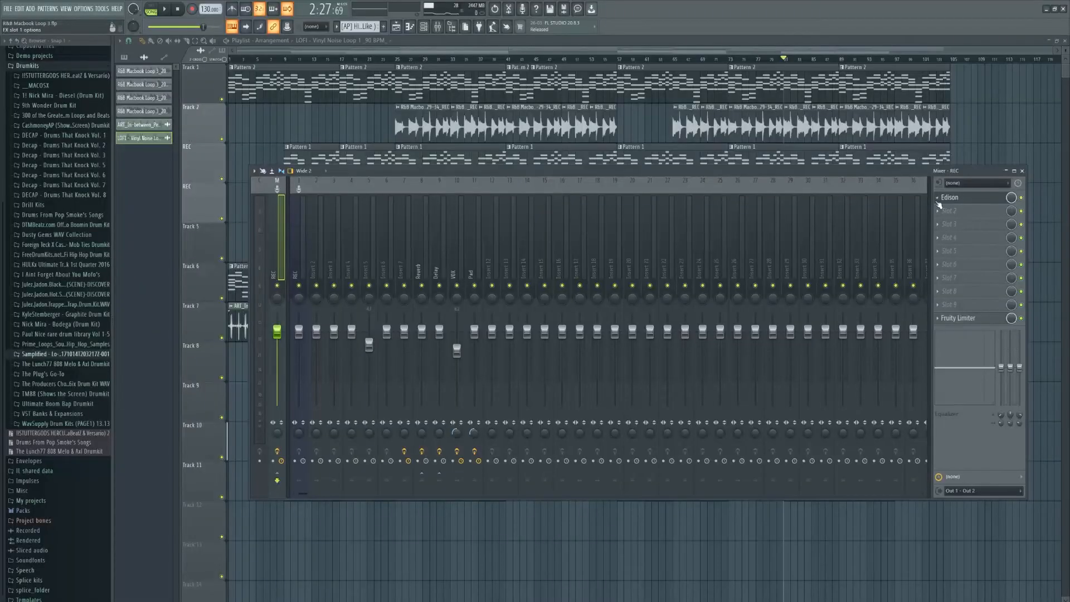
Load RC-20 Retro Color in the first effect slot of the REC mixer track and switch off its Magnetic module
{"action": "right_click", "coordinate": [948, 211]}
{"action": "left_click", "coordinate": [949, 217]}
{"action": "left_click", "coordinate": [575, 334]}
{"action": "left_click", "coordinate": [954, 198]}
{"action": "mouse_move", "coordinate": [959, 209]}
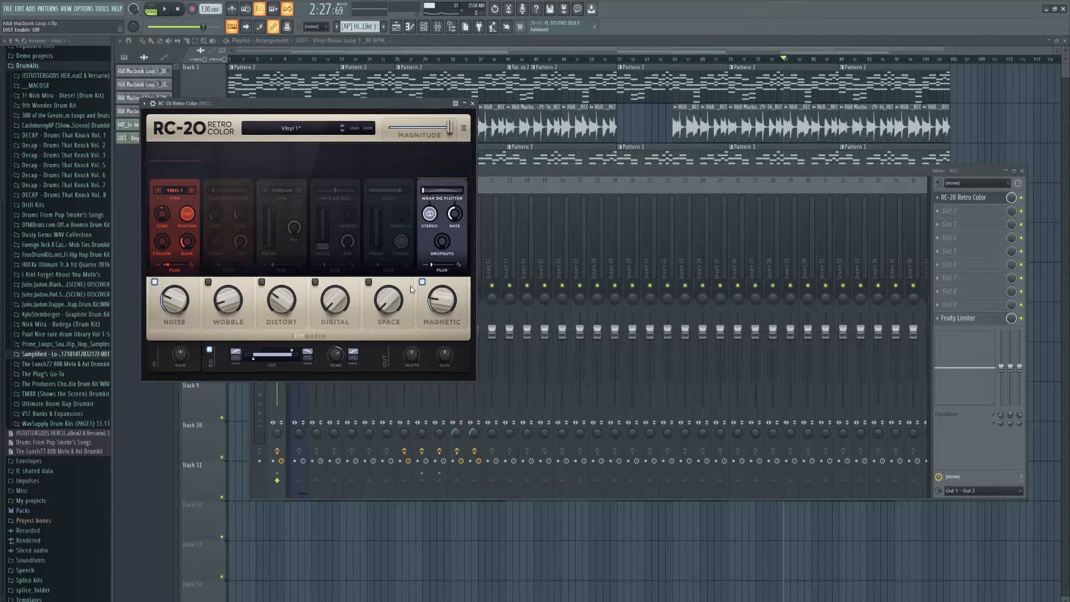
{"action": "left_click", "coordinate": [422, 282]}
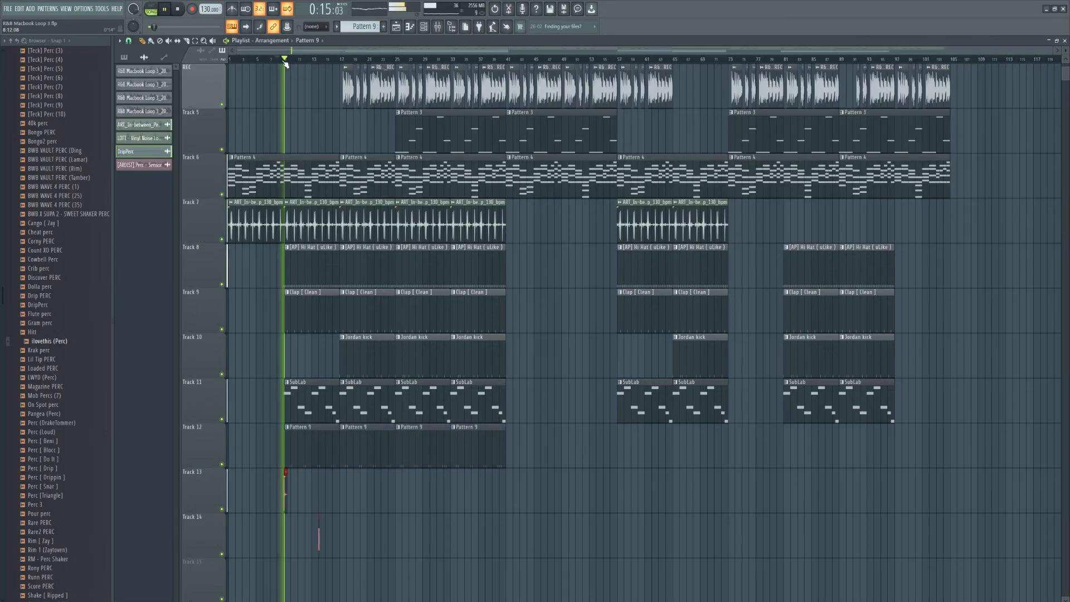
Move the DripPerc clip on Track 13 half a bar later, to 9:09, and play back the section
{"action": "scroll", "coordinate": [267, 60], "scroll_direction": "up", "scroll_amount": 6}
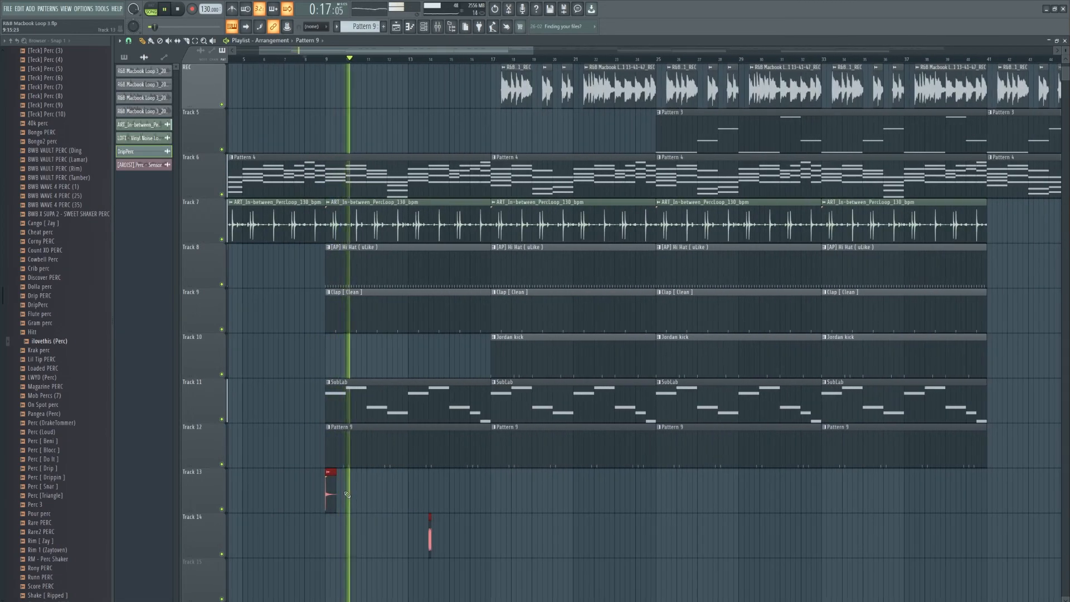
{"action": "key", "text": "space"}
{"action": "left_click_drag", "start_coordinate": [330, 490], "coordinate": [341, 491]}
{"action": "key", "text": "space"}
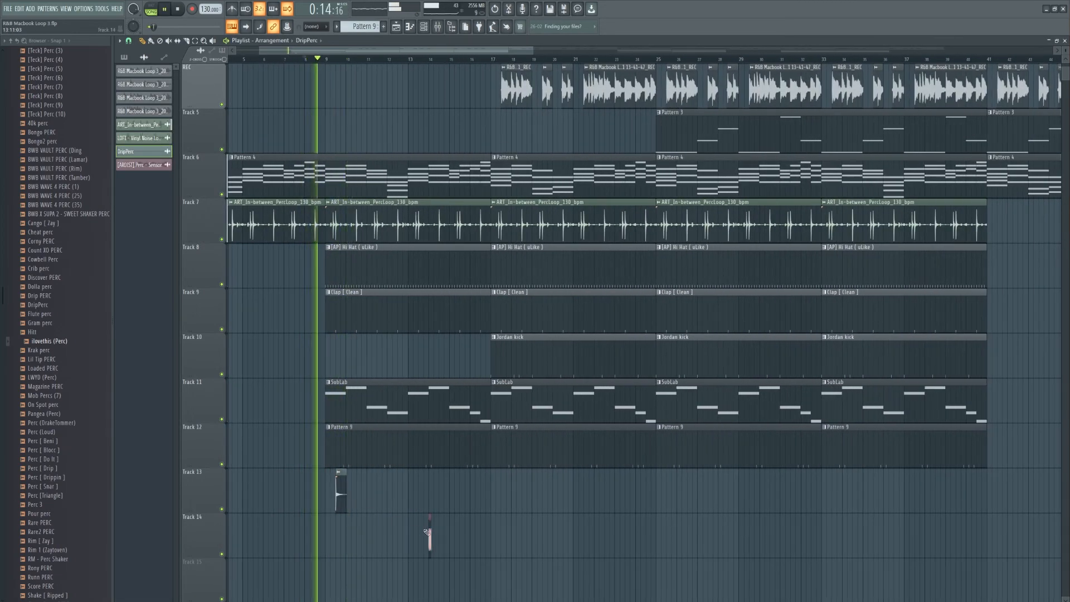
{"action": "key", "text": "space"}
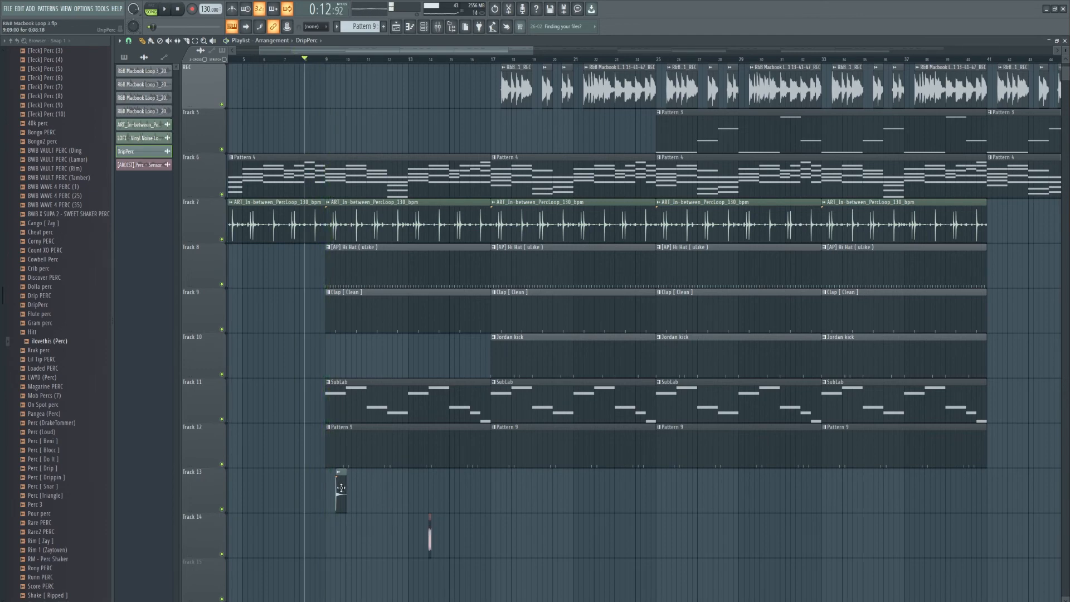
{"action": "key", "text": "space"}
{"action": "scroll", "coordinate": [337, 59], "scroll_direction": "up", "scroll_amount": 2}
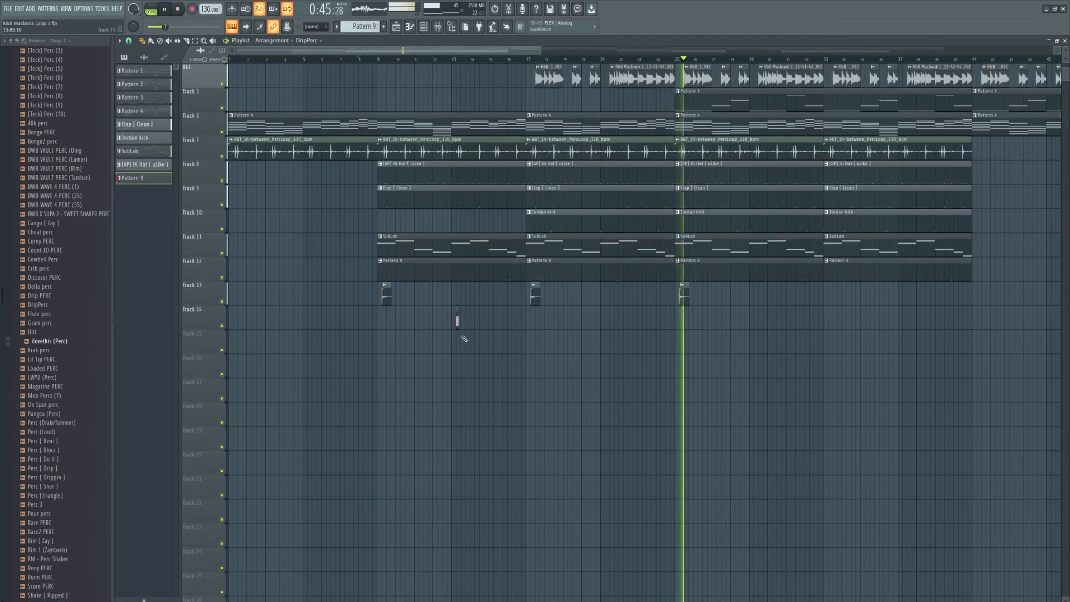
Place another Perc - Sensor clip on Track 14 at 26:13 and select it together with the nearby DripPerc clip on Track 13
{"action": "left_click", "coordinate": [707, 326]}
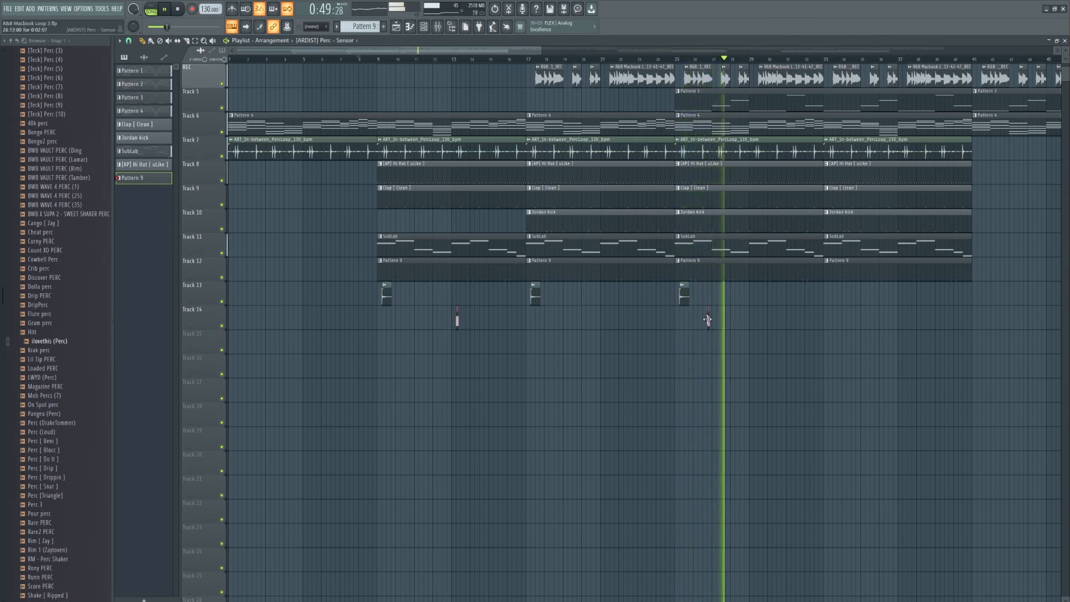
{"action": "left_click_drag", "start_coordinate": [716, 322], "coordinate": [678, 293]}
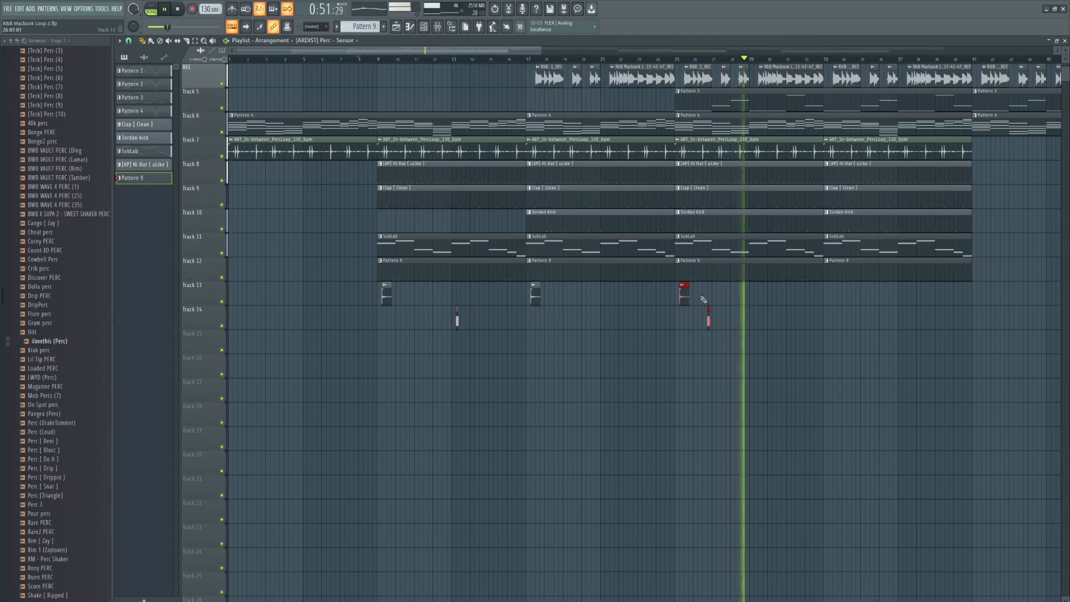